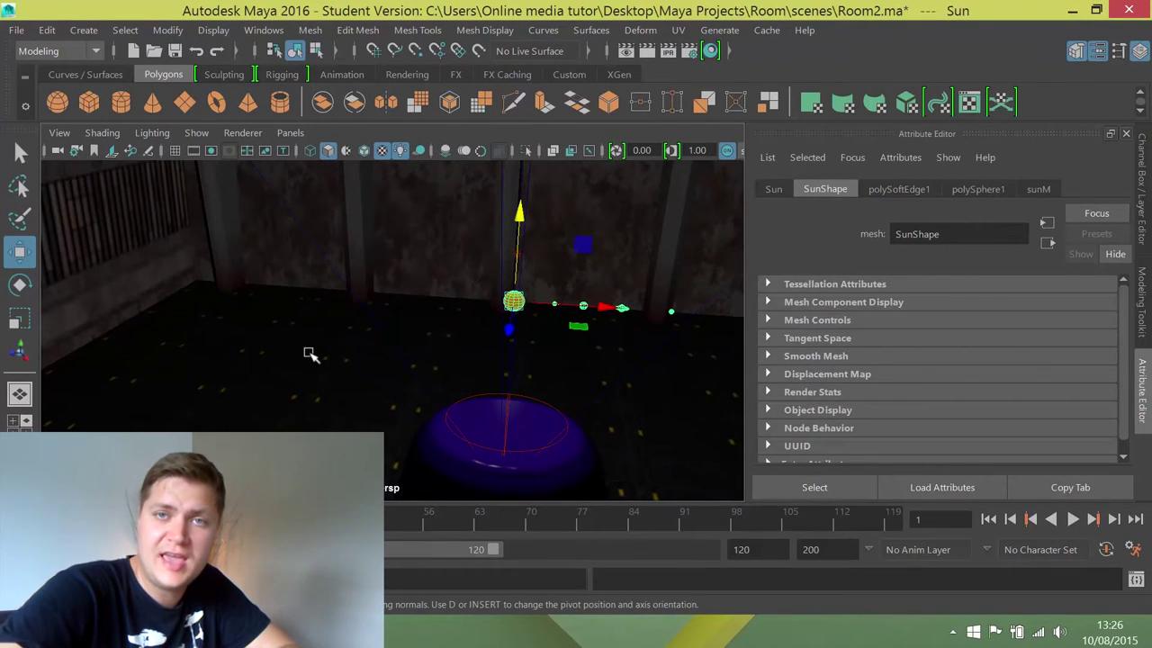
# - Examine the sun and the planets hanging in front of the dark room's back wall
pyautogui.click(551, 345)
pyautogui.keyDown('alt'); pyautogui.moveTo(561, 336); pyautogui.dragTo(459, 335); pyautogui.keyUp('alt')
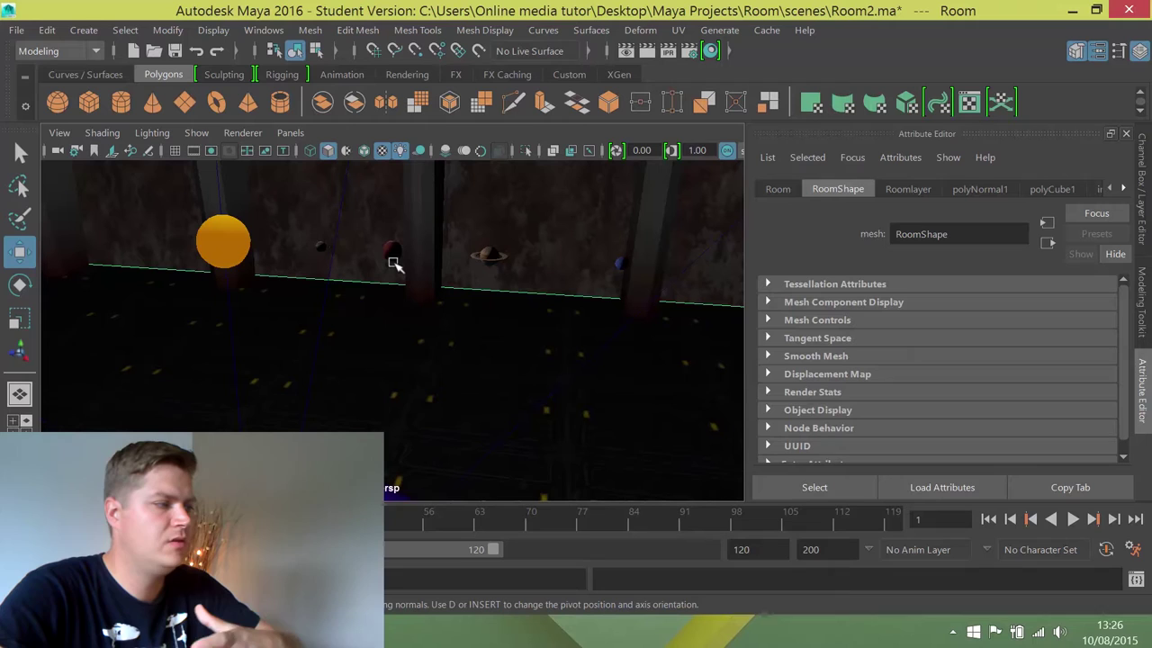
pyautogui.click(226, 235)
pyautogui.press('f')
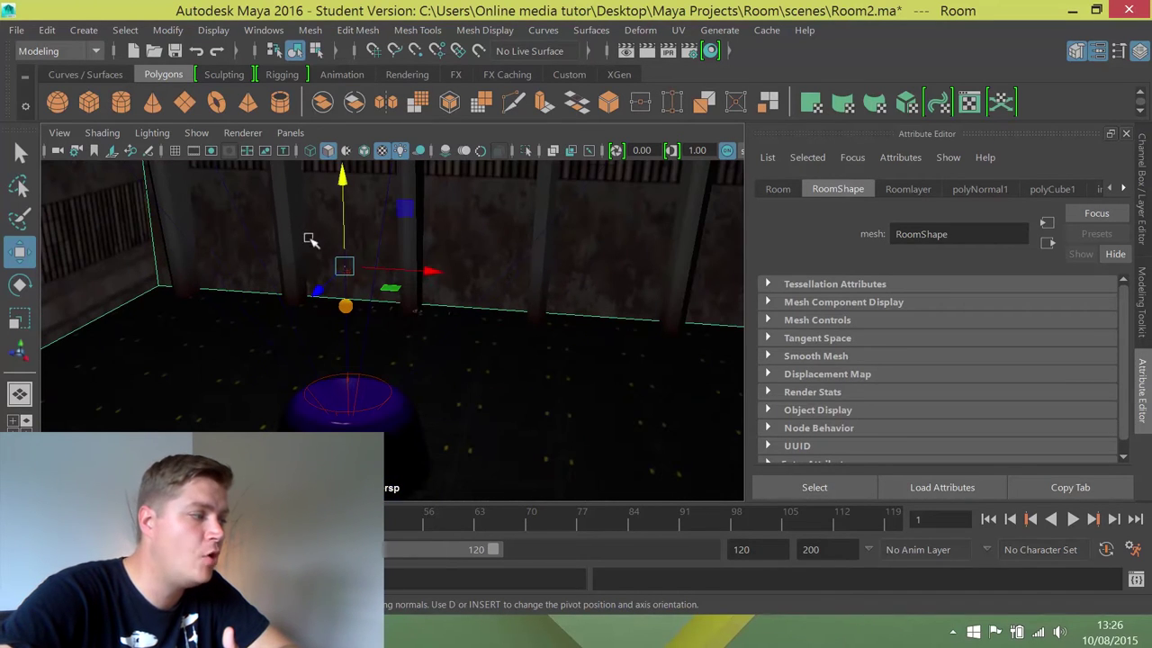
pyautogui.scroll(5, 332, 270)
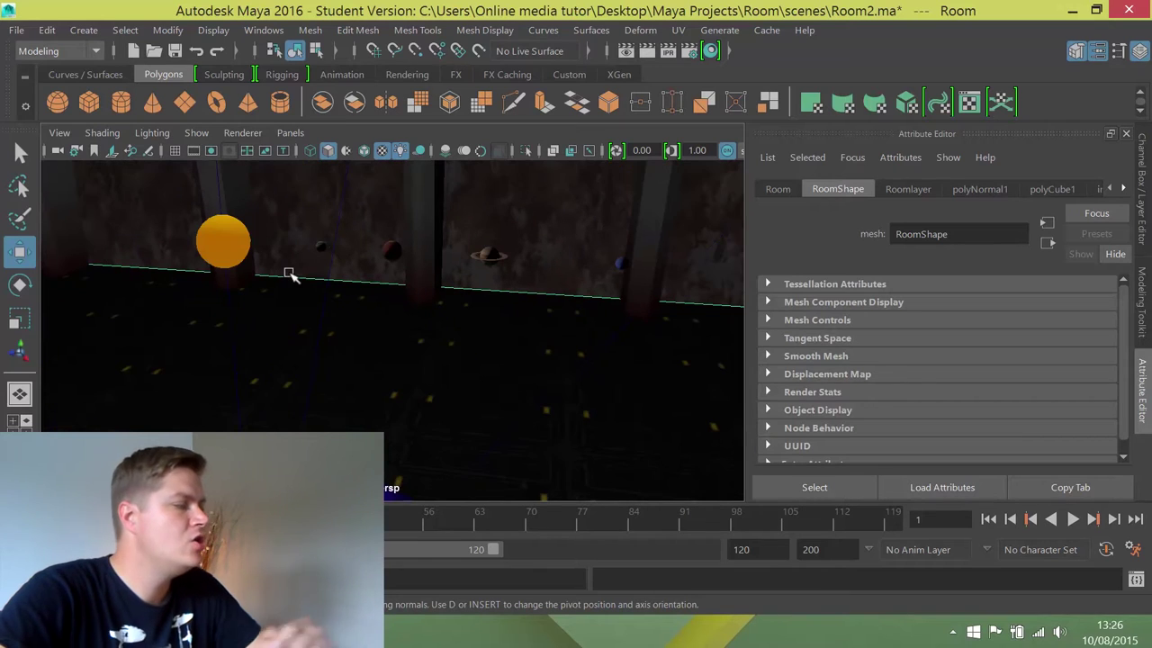
pyautogui.keyDown('alt'); pyautogui.moveTo(283, 265); pyautogui.dragTo(373, 300, button='middle'); pyautogui.keyUp('alt')
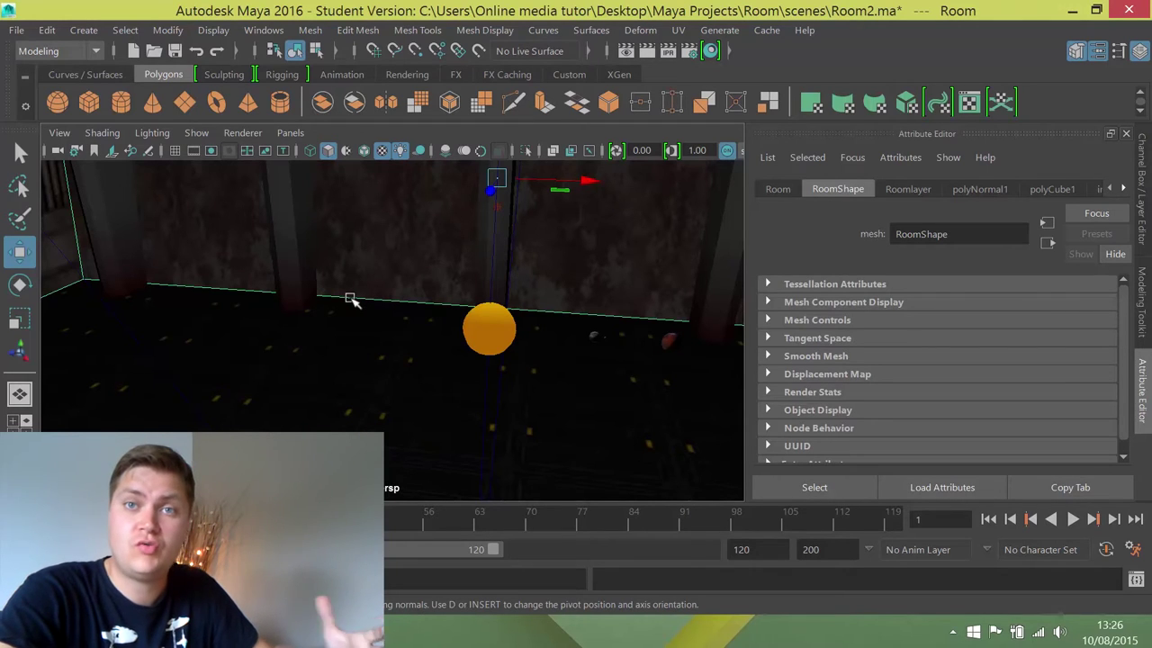
pyautogui.scroll(-5, 357, 300)
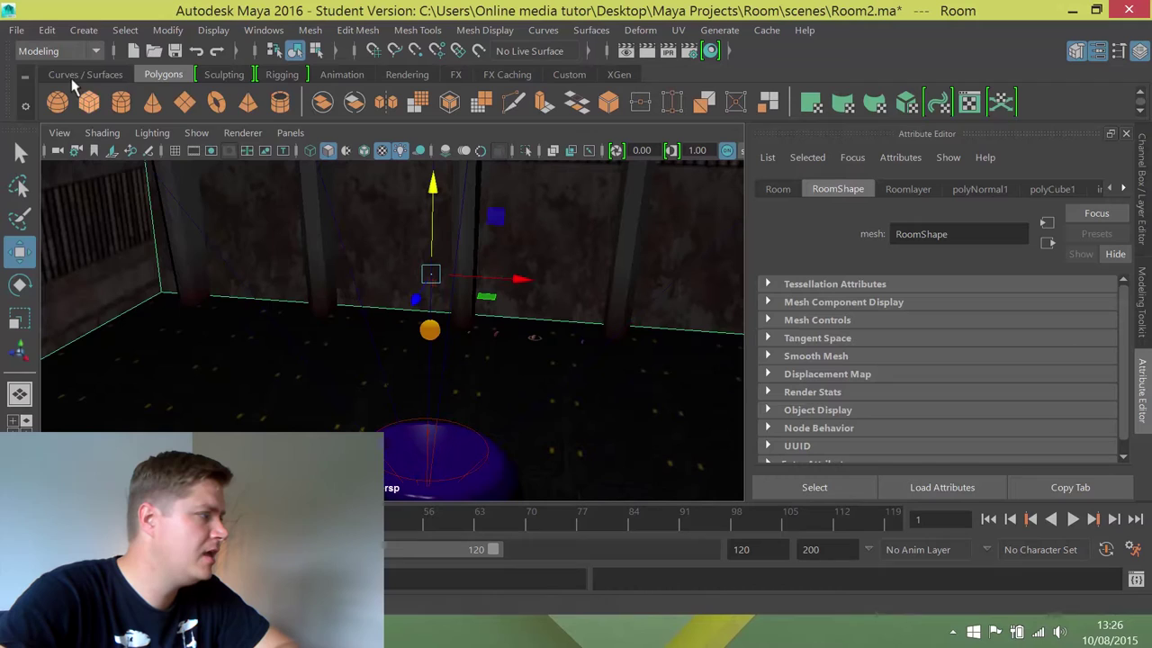
# - Create a new point light in the room scene
pyautogui.click(82, 32)
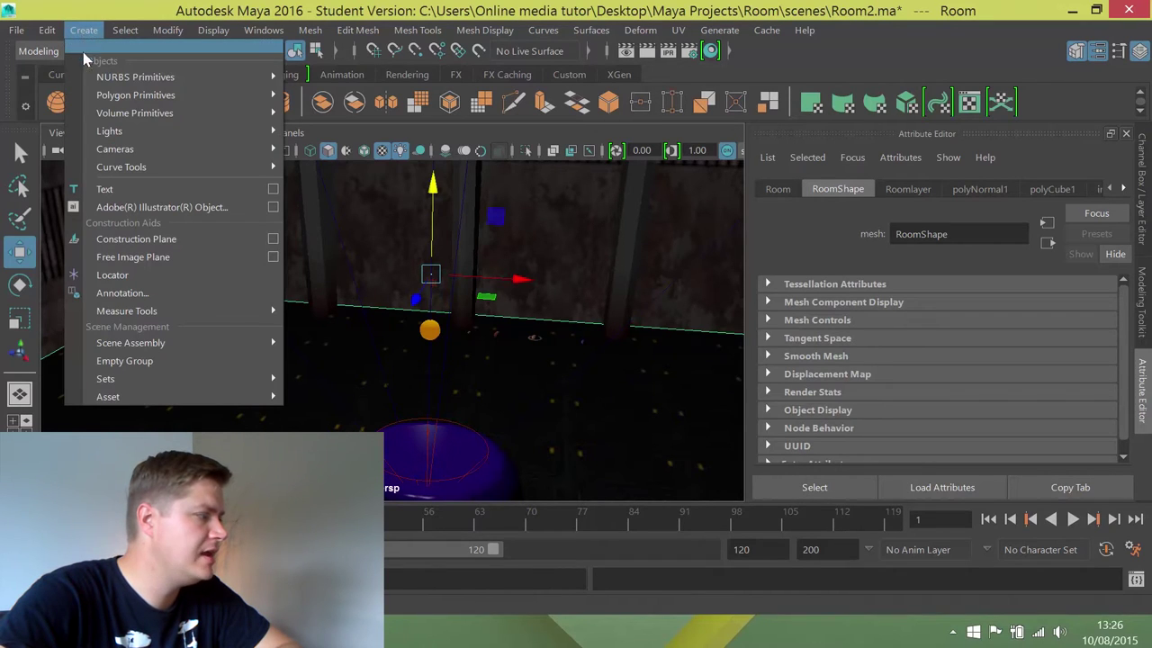
pyautogui.moveTo(108, 132)
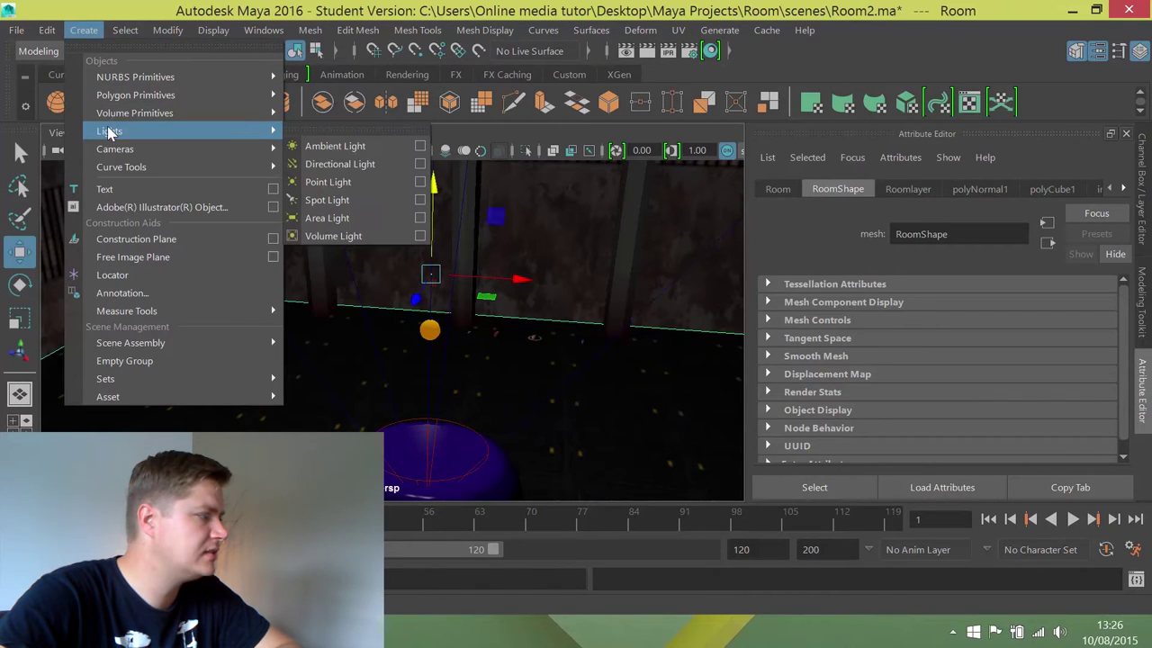
pyautogui.click(327, 181)
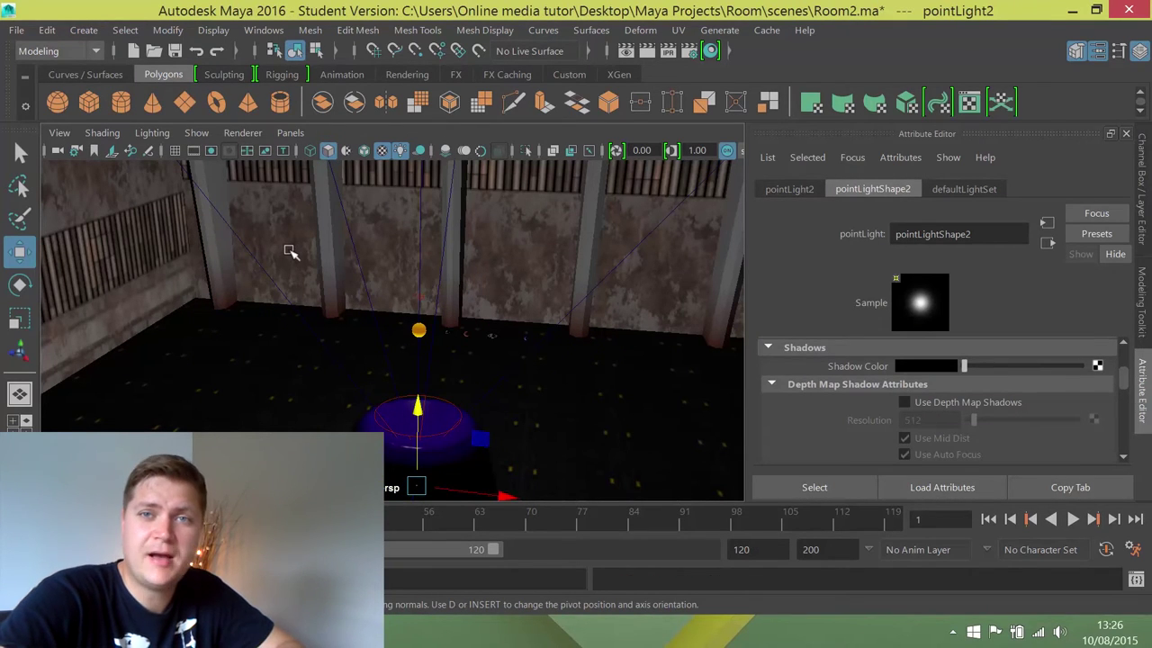
pyautogui.scroll(3, 319, 254)
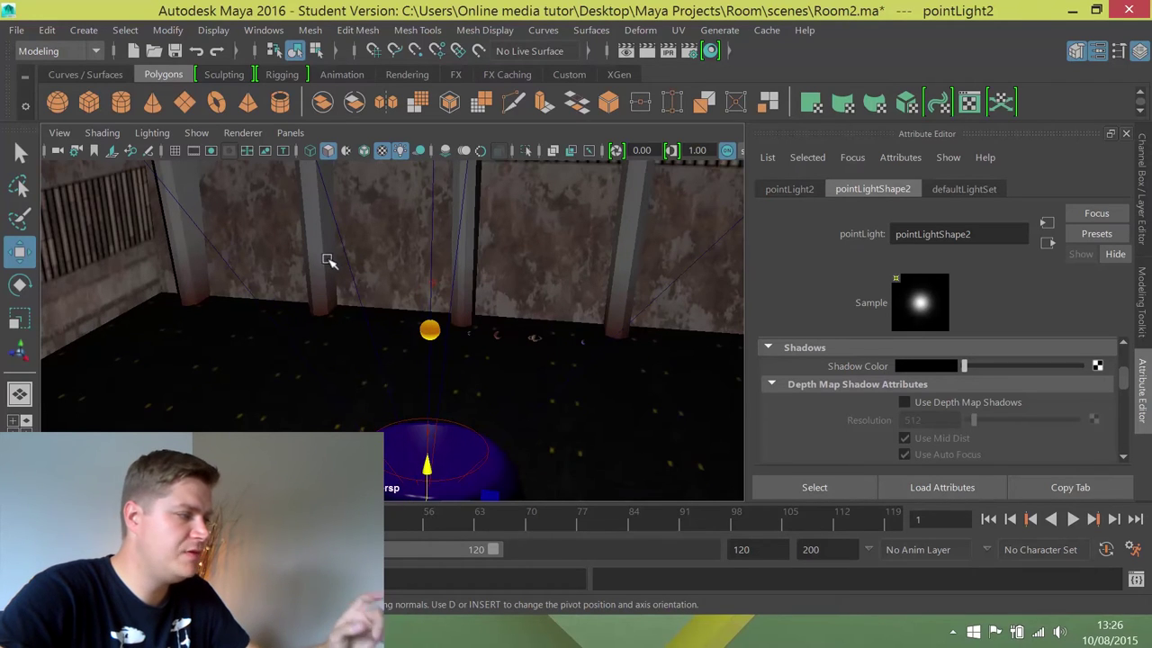
# - Place the new point light at the sun's centre by setting its Translate Y to 0, and accept the student version save notice
pyautogui.click(430, 332)
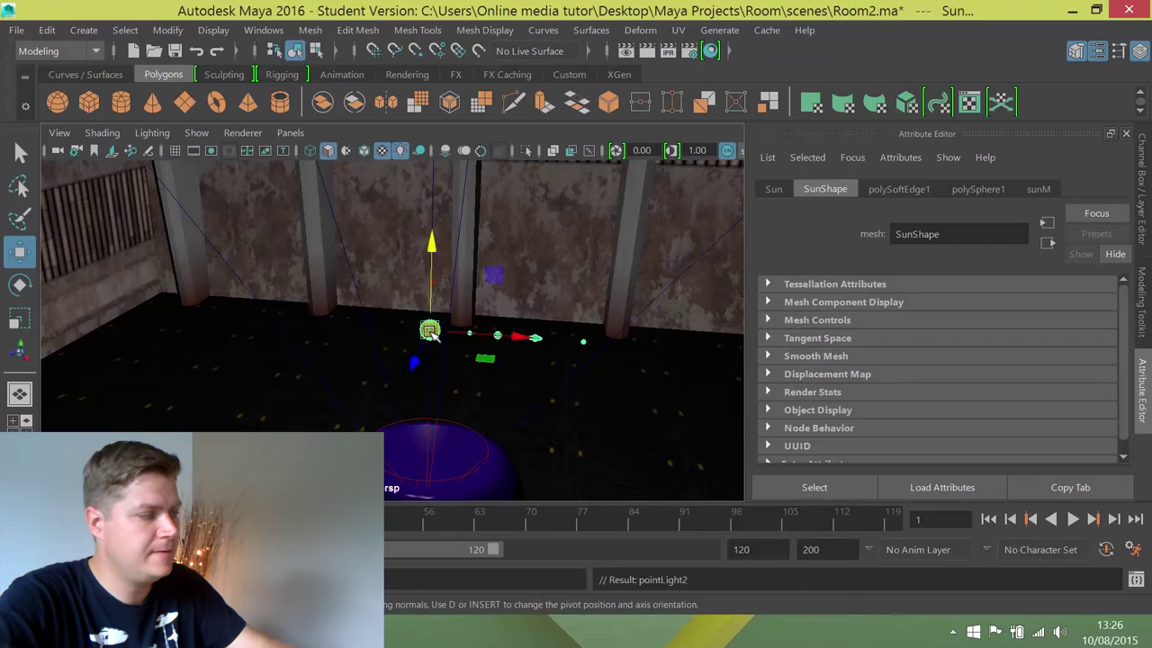
pyautogui.click(430, 331)
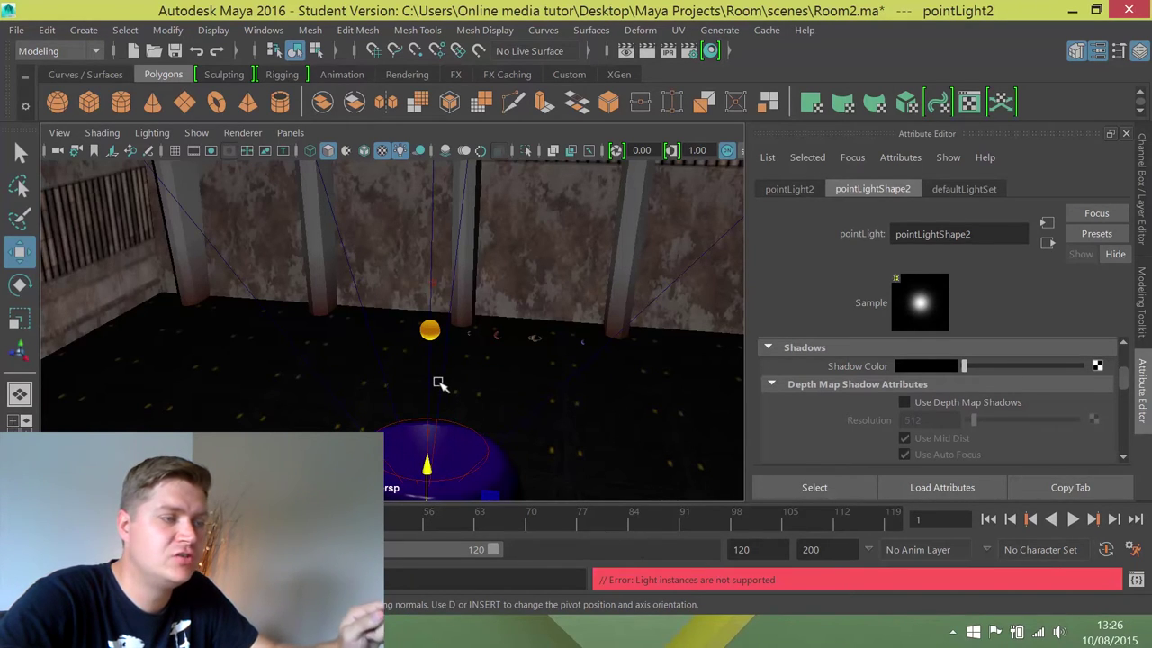
pyautogui.click(1140, 193)
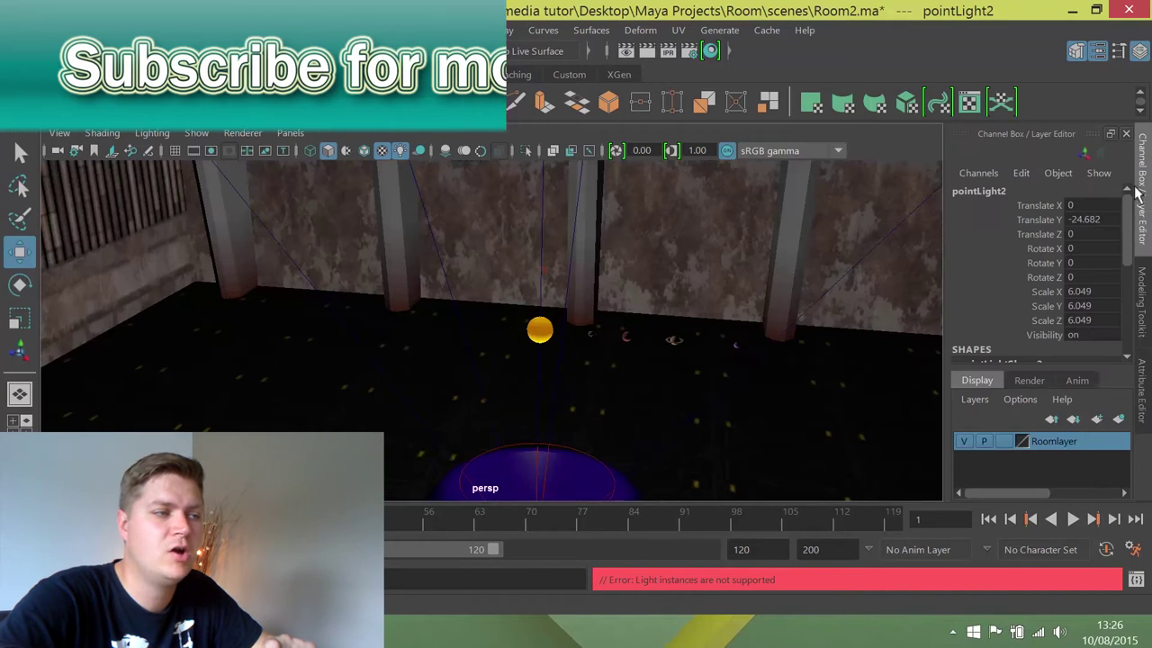
pyautogui.doubleClick(1089, 220)
pyautogui.write('0')
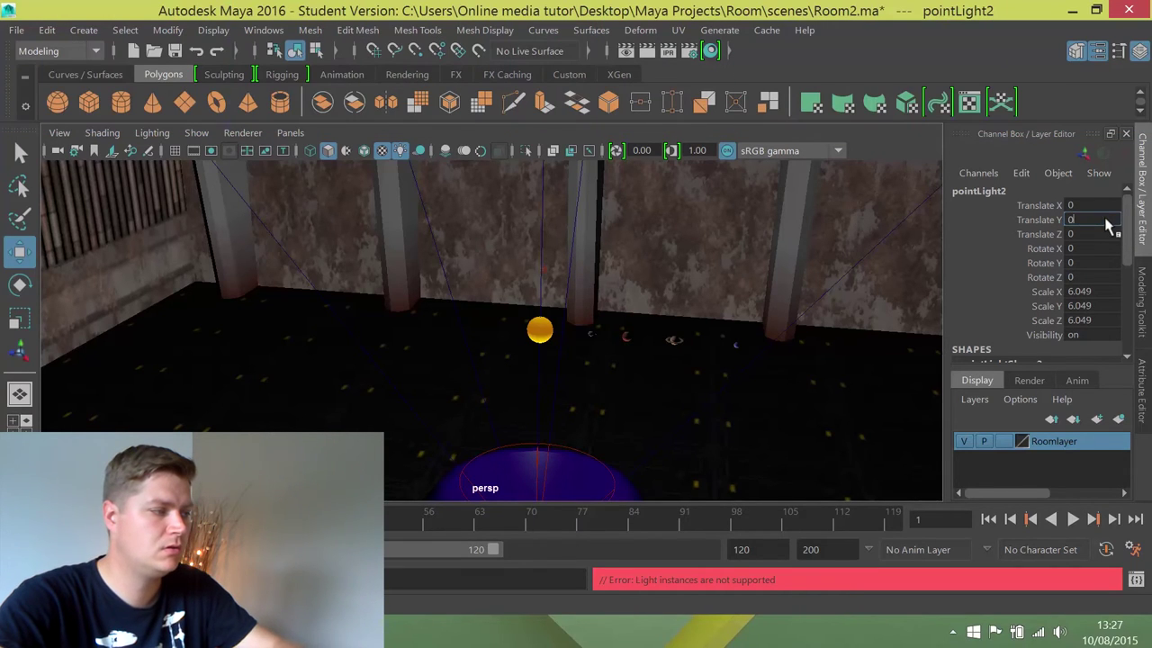
pyautogui.press('Return')
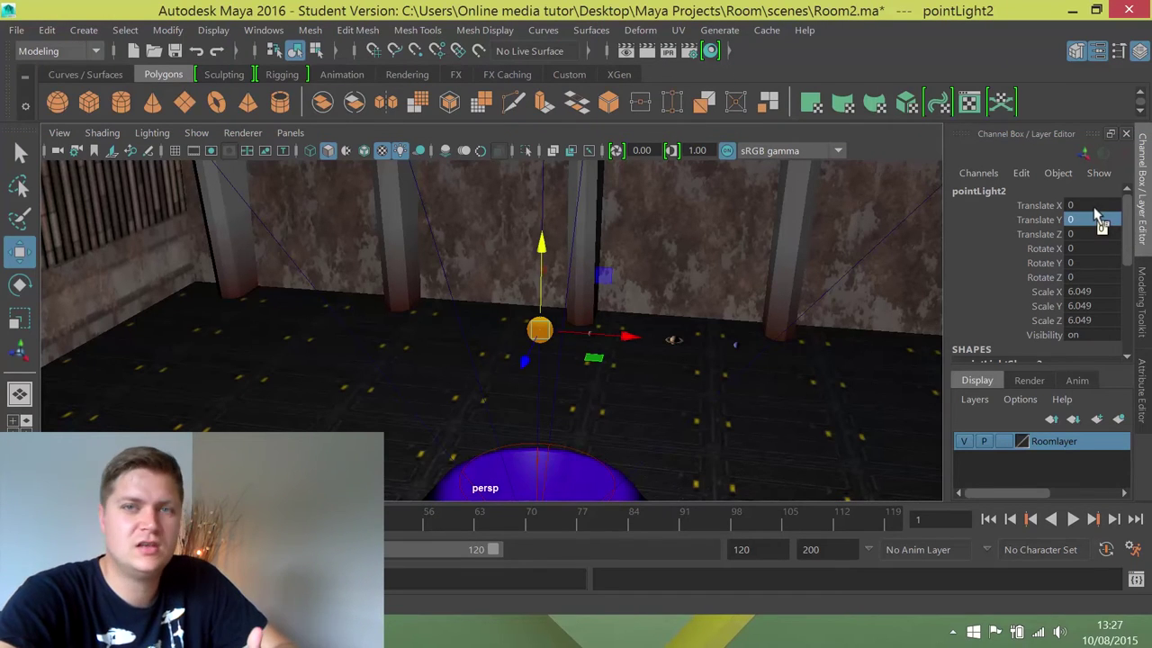
pyautogui.moveTo(1096, 205); pyautogui.dragTo(1096, 232)
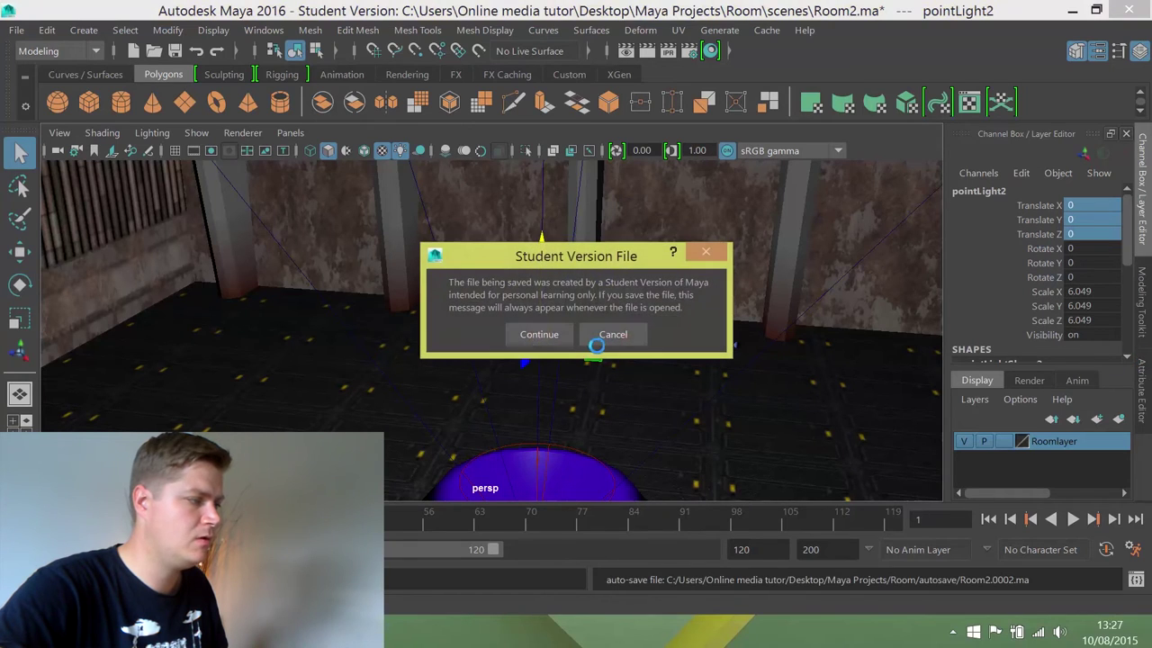
pyautogui.click(539, 334)
# - Set the new point light's colour to yellow and its intensity to 2.5
pyautogui.click(1143, 373)
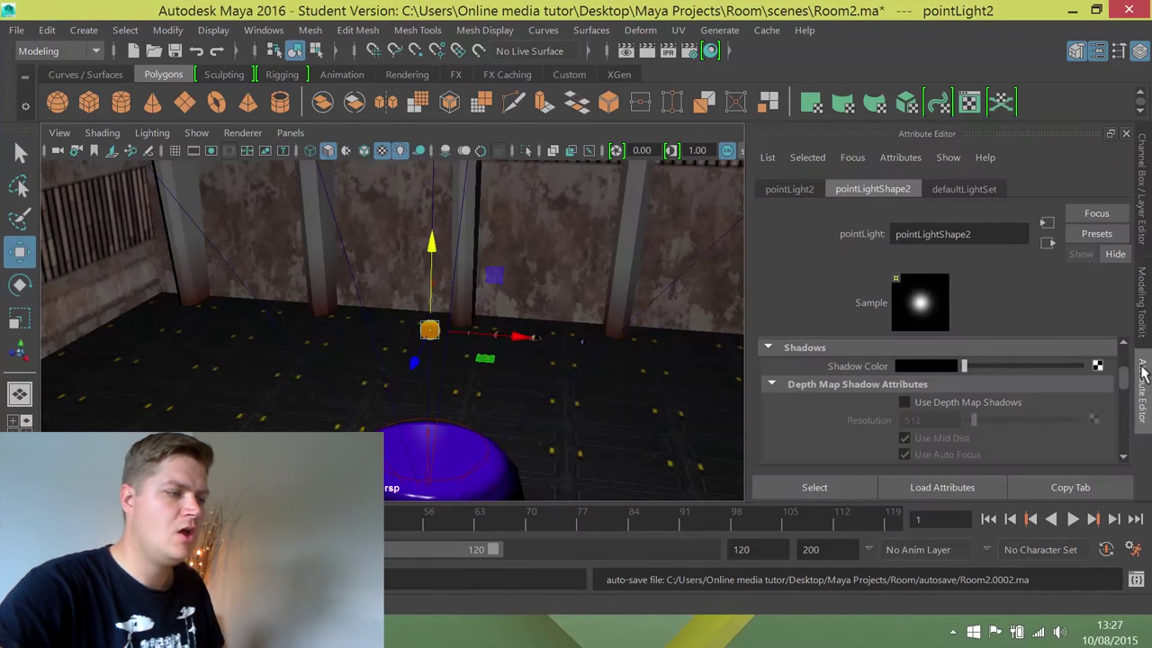
pyautogui.scroll(5, 909, 387)
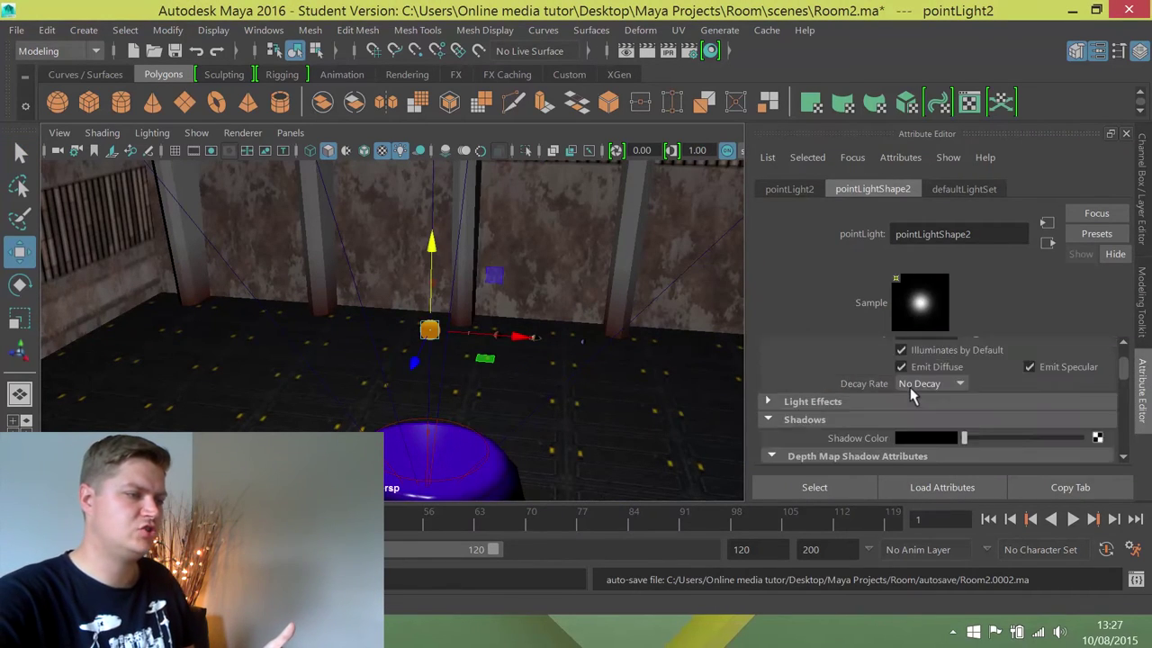
pyautogui.click(934, 392)
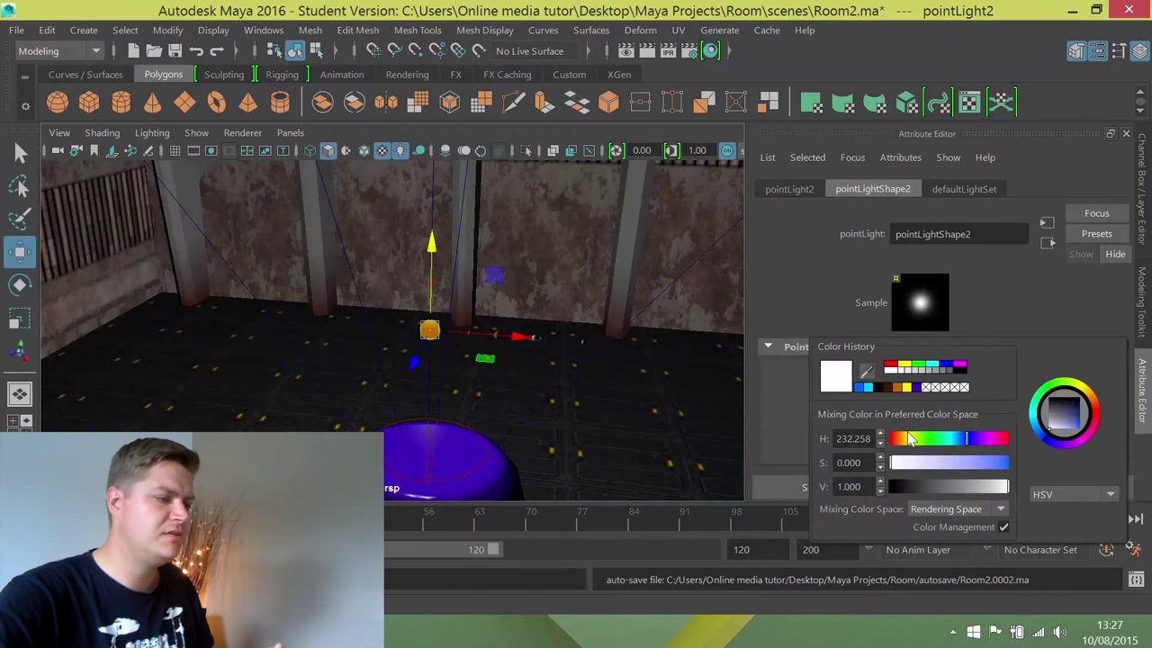
pyautogui.click(903, 365)
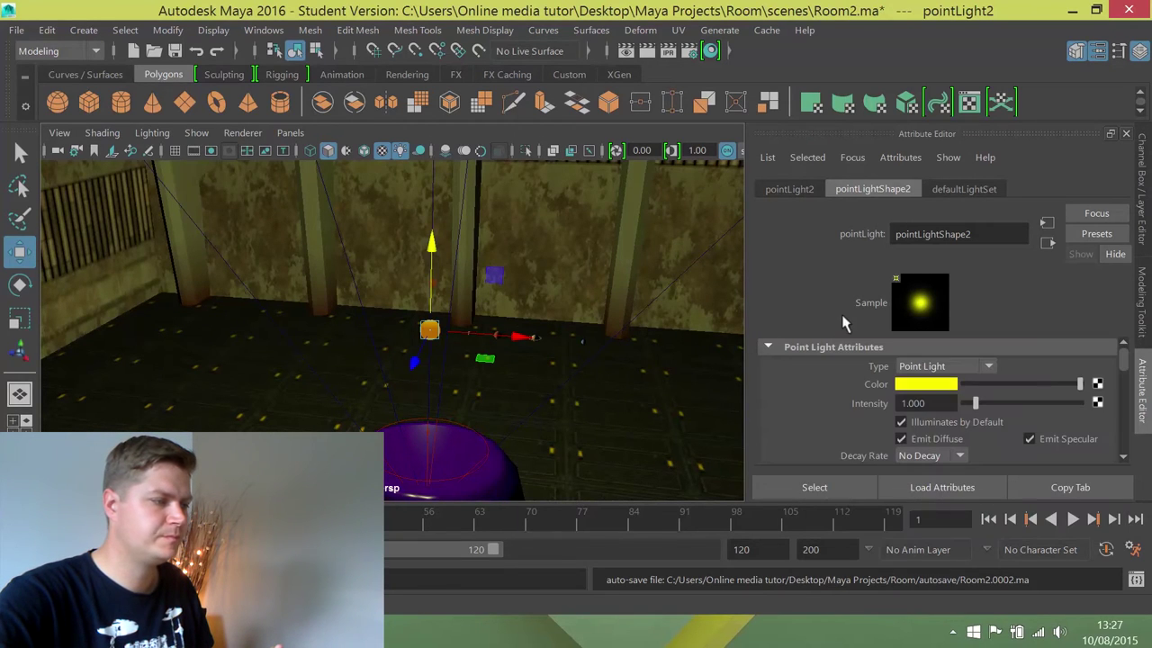
pyautogui.click(940, 404)
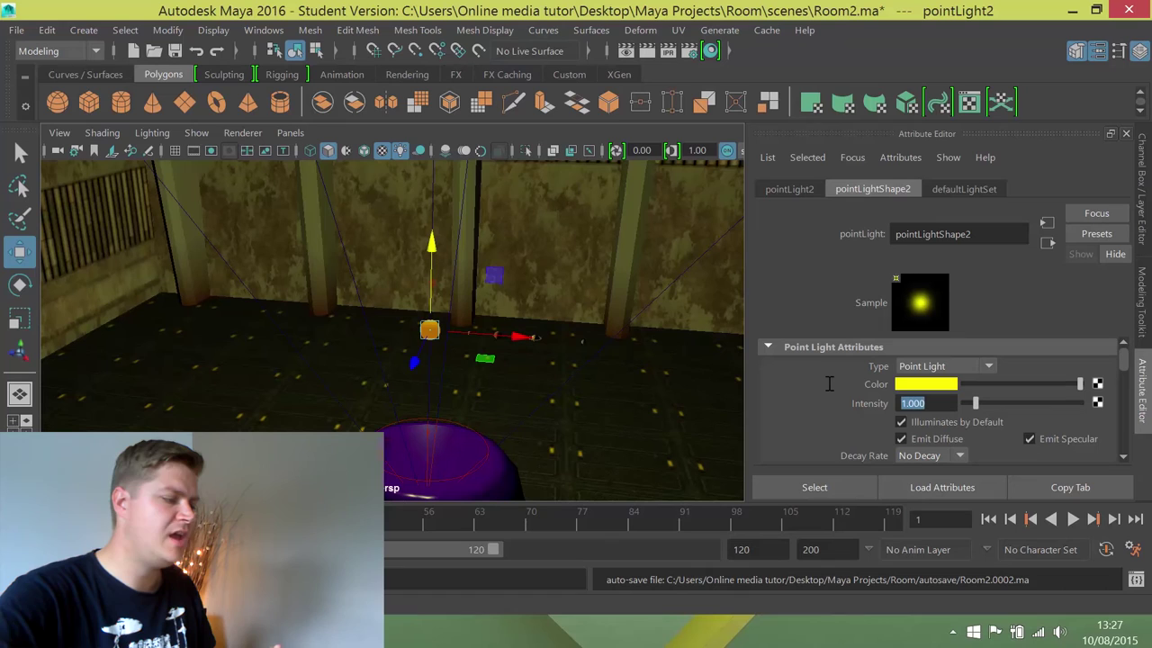
pyautogui.write('2.5')
pyautogui.press('Return')
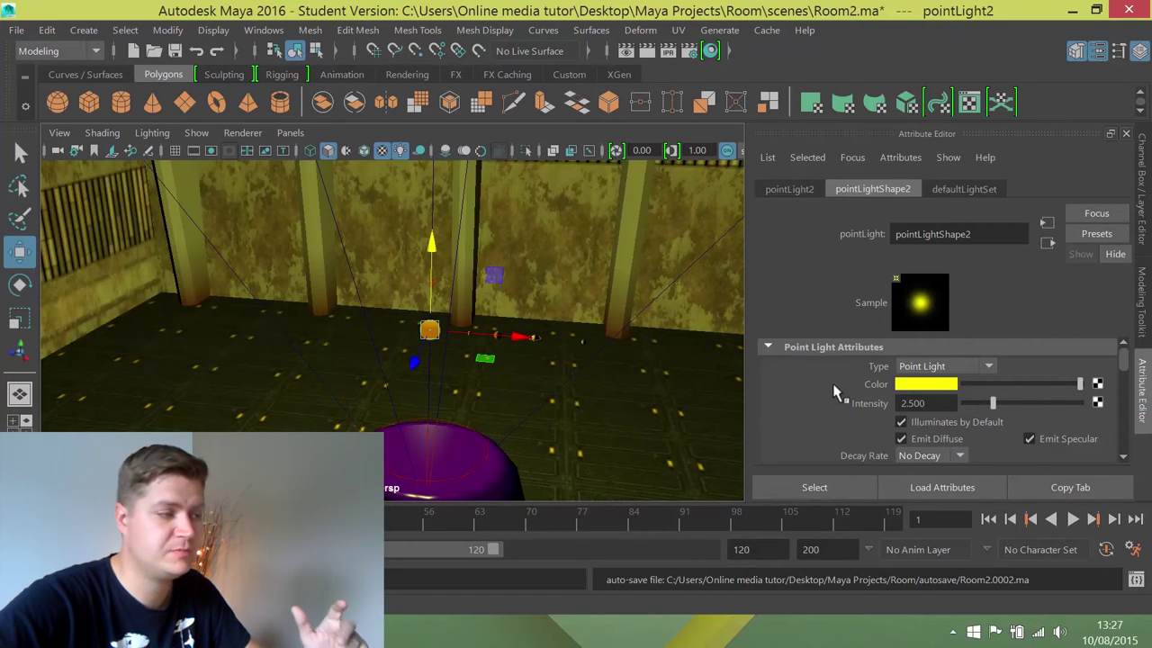
# - Set the point light's decay rate to Quadratic
pyautogui.scroll(-2, 832, 387)
pyautogui.click(919, 383)
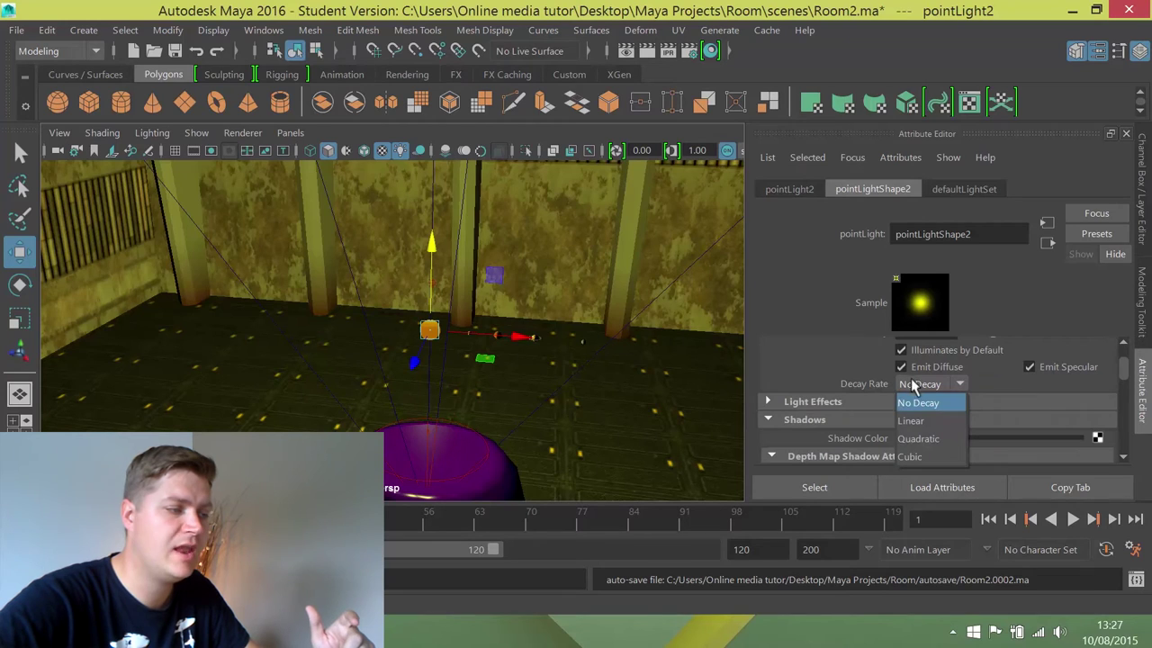
pyautogui.click(919, 438)
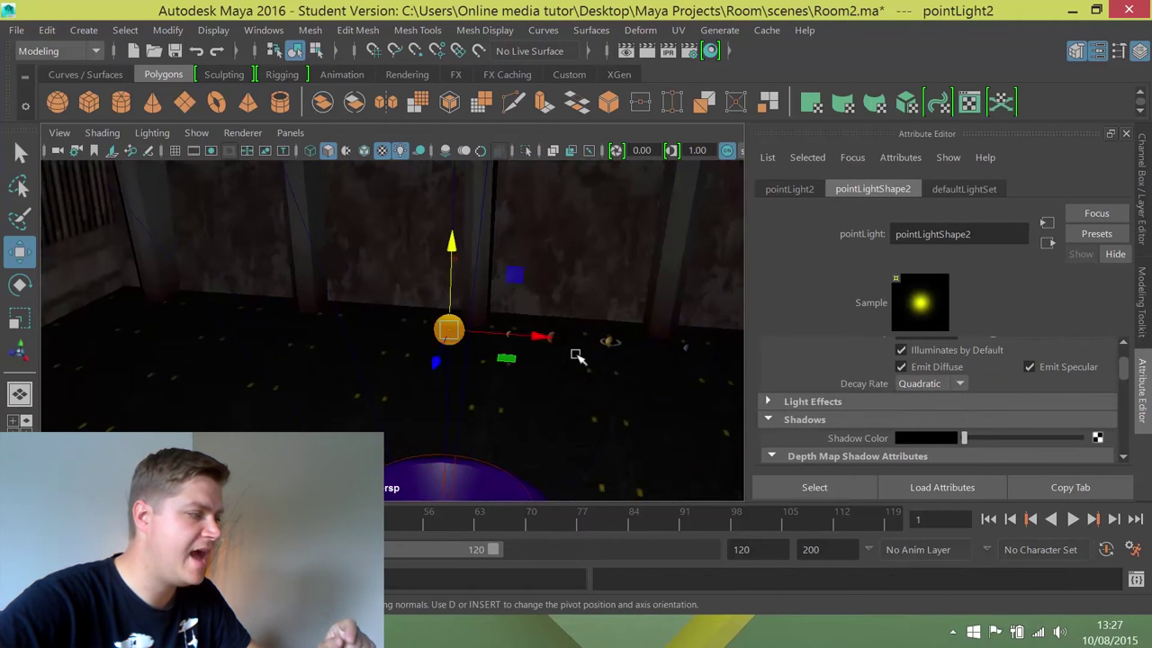
# - Inspect how the point light falls on the planets, comparing the sun in wireframe, shaded and lit display
pyautogui.scroll(5, 580, 356)
pyautogui.keyDown('alt'); pyautogui.moveTo(624, 360); pyautogui.dragTo(540, 351, button='middle'); pyautogui.keyUp('alt')
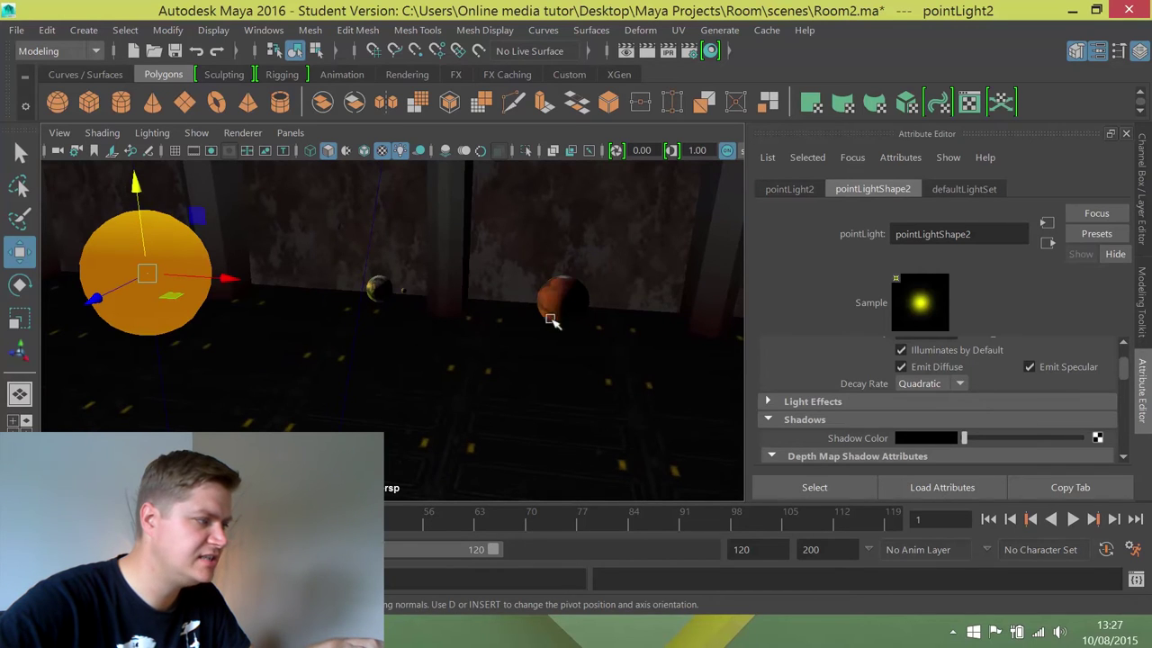
pyautogui.keyDown('alt'); pyautogui.moveTo(665, 315); pyautogui.dragTo(581, 304); pyautogui.keyUp('alt')
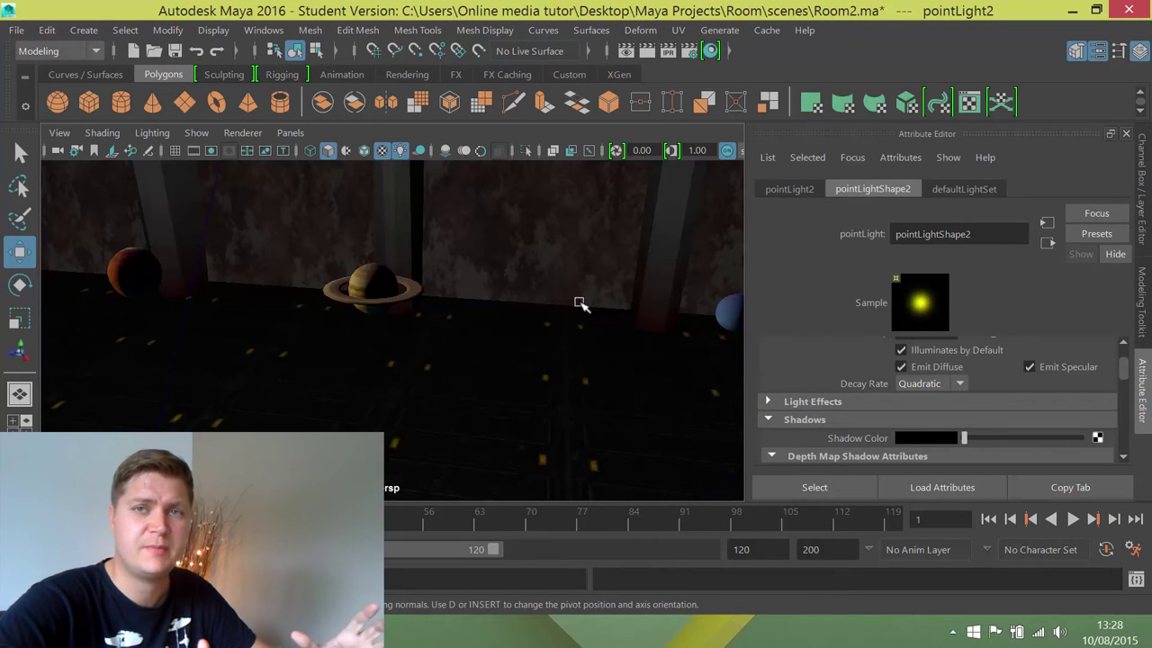
pyautogui.press('f')
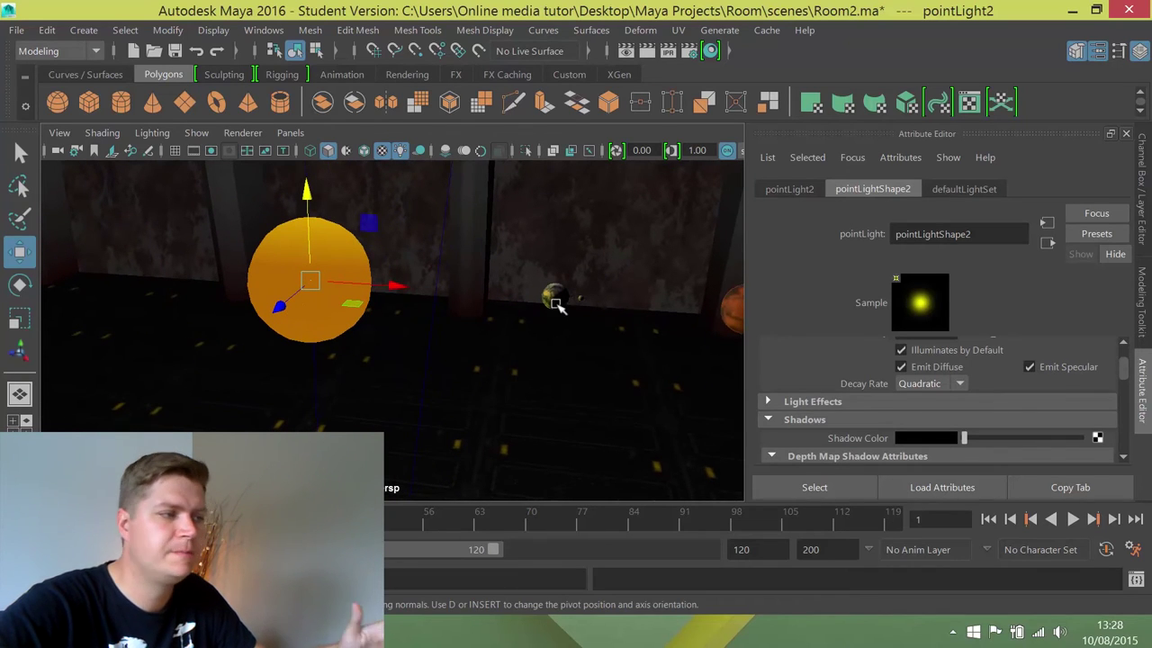
pyautogui.press('4')
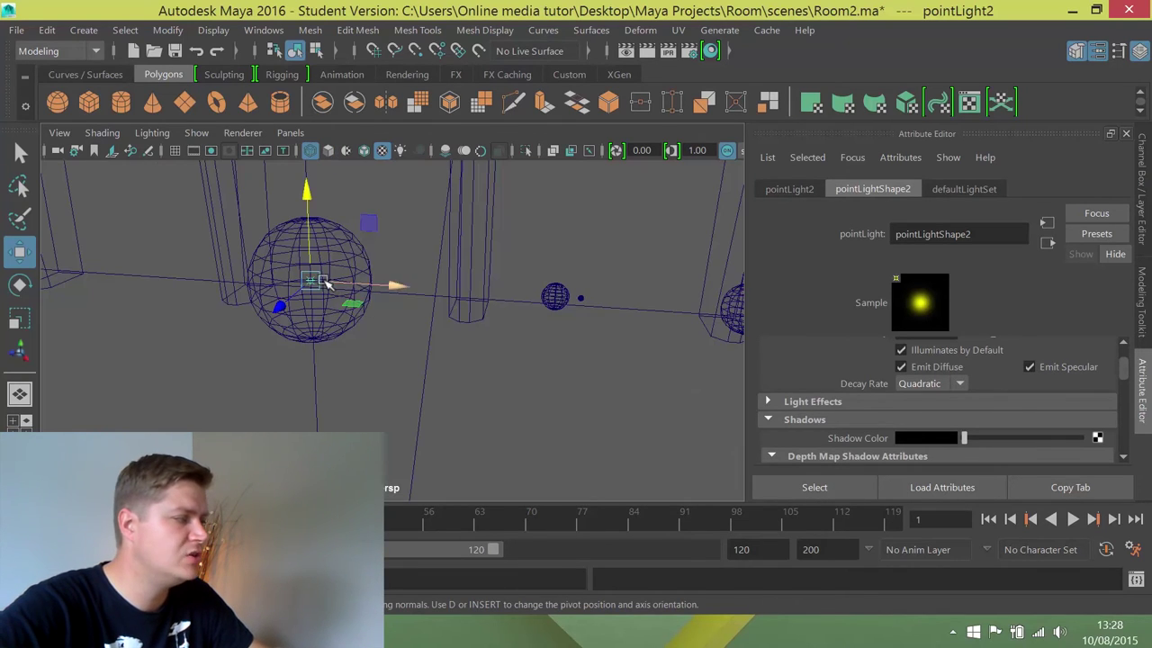
pyautogui.press('5')
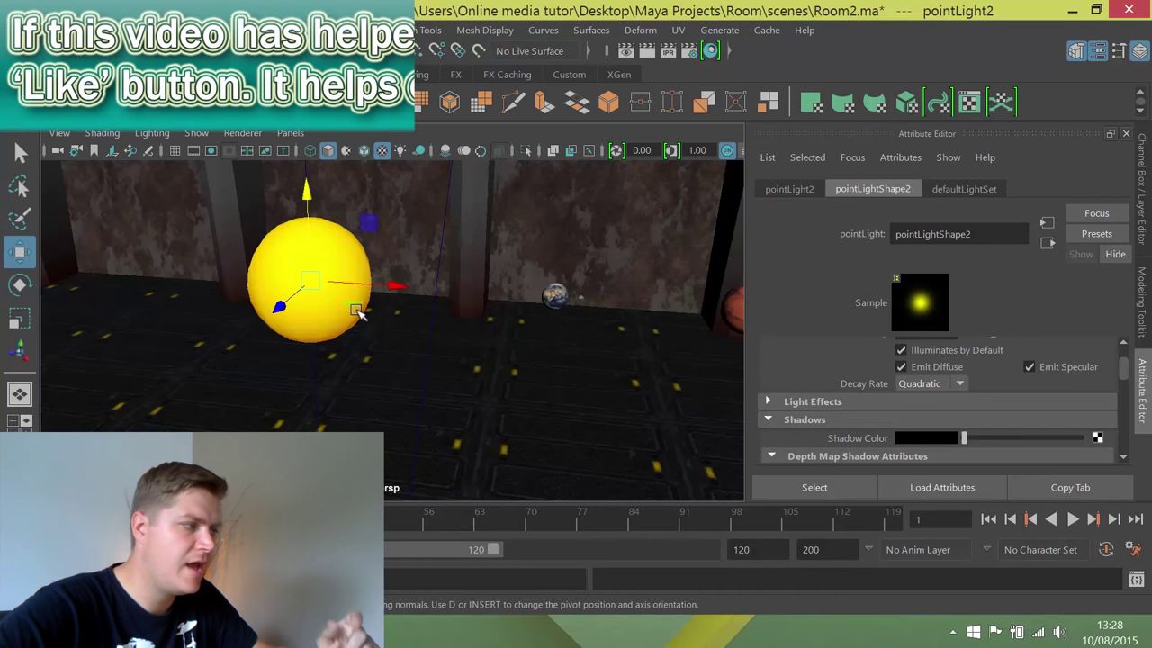
pyautogui.press('7')
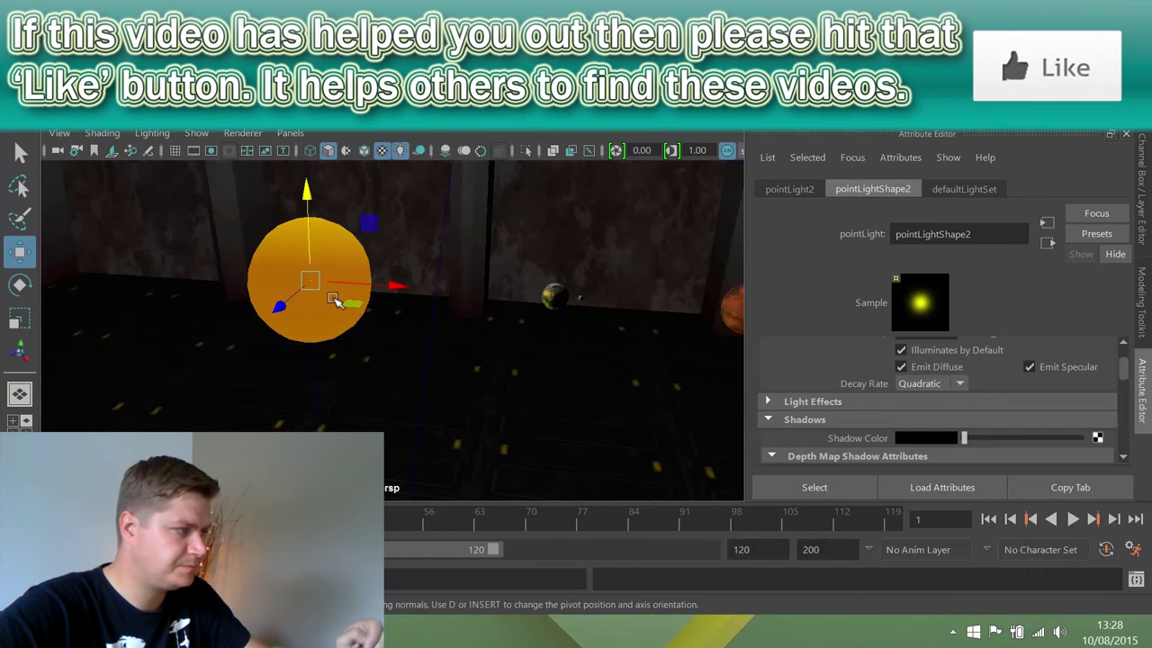
# - Add a Light Glow optical effect to the sun's point light
pyautogui.scroll(2, 836, 416)
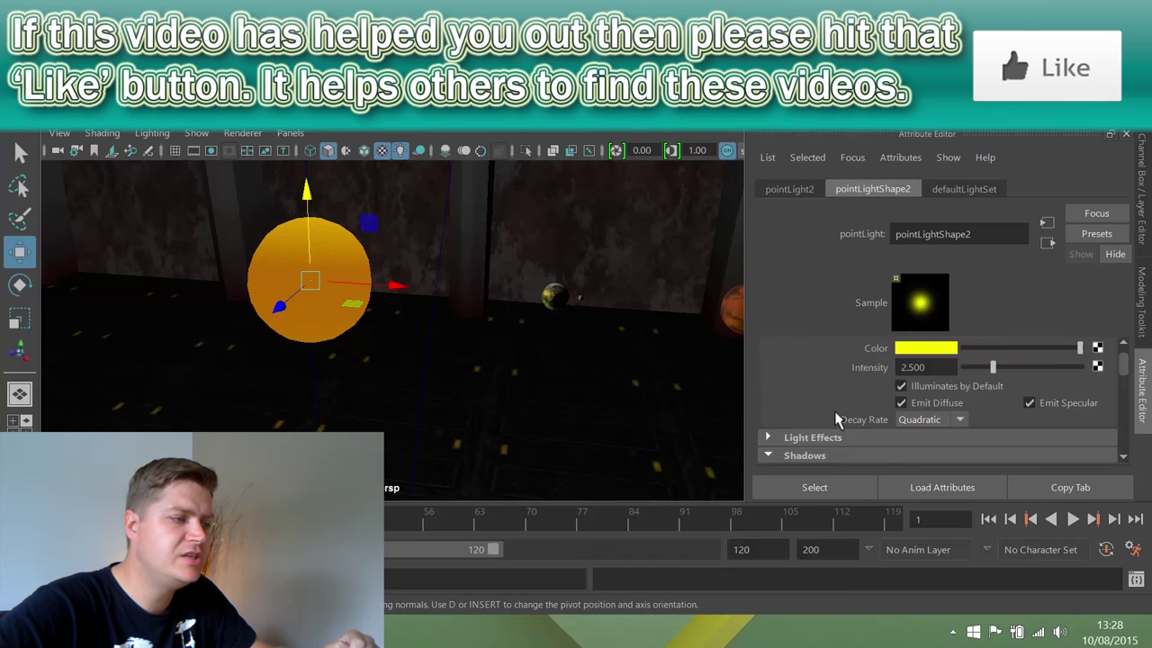
pyautogui.scroll(-2, 836, 409)
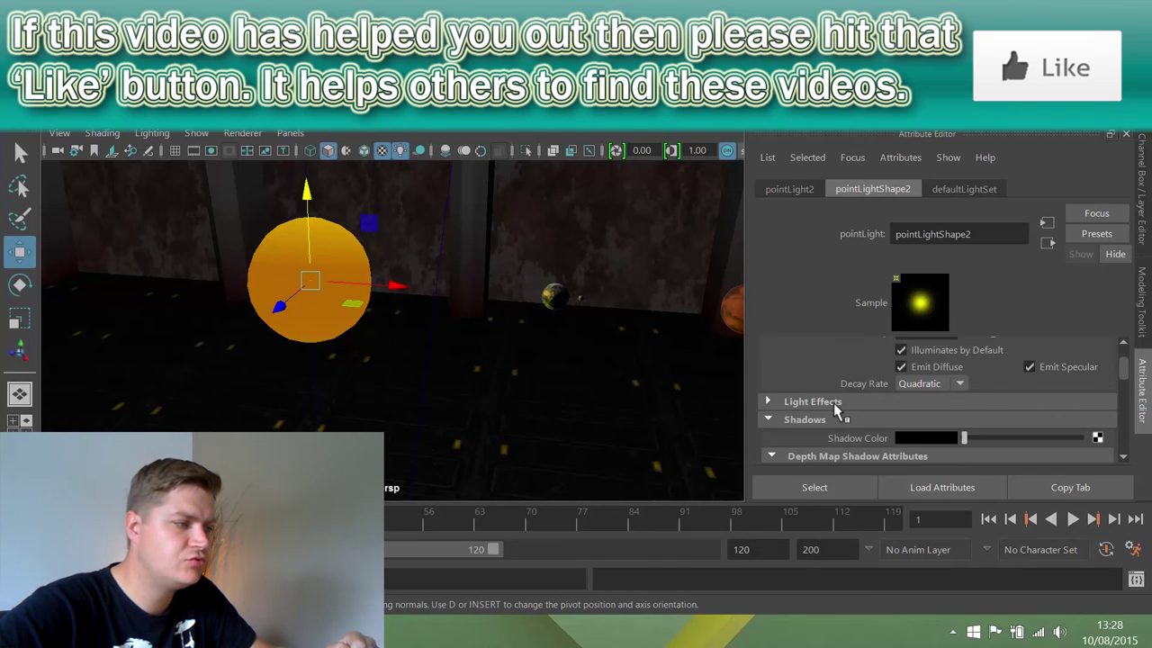
pyautogui.click(770, 403)
pyautogui.scroll(-3, 769, 405)
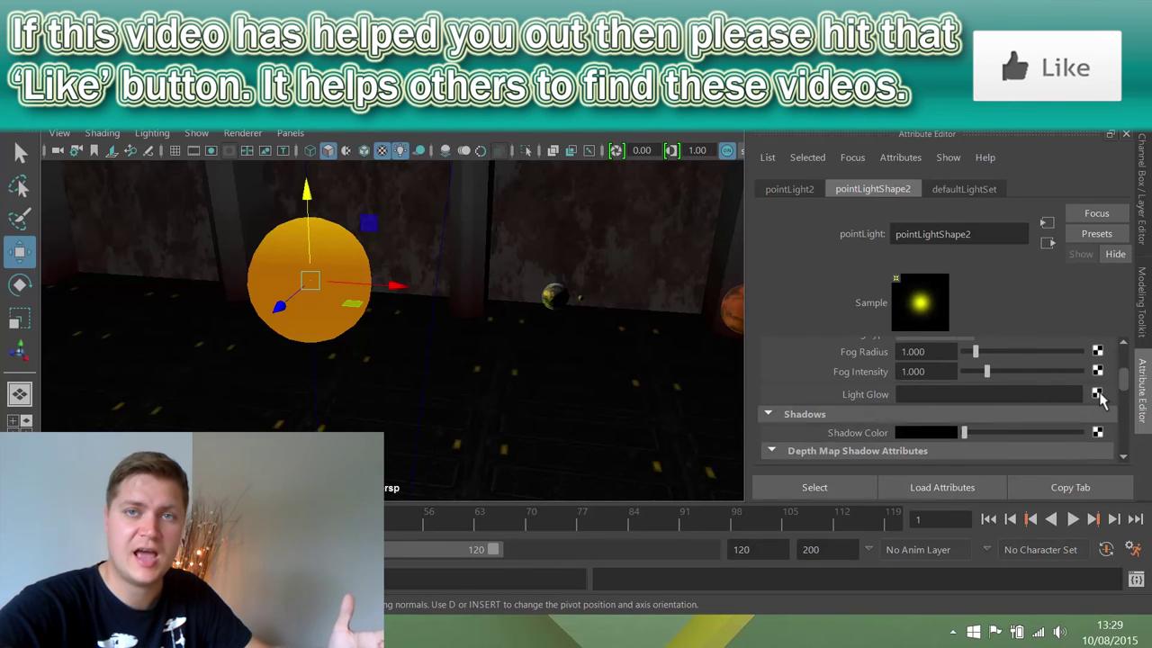
pyautogui.click(1098, 394)
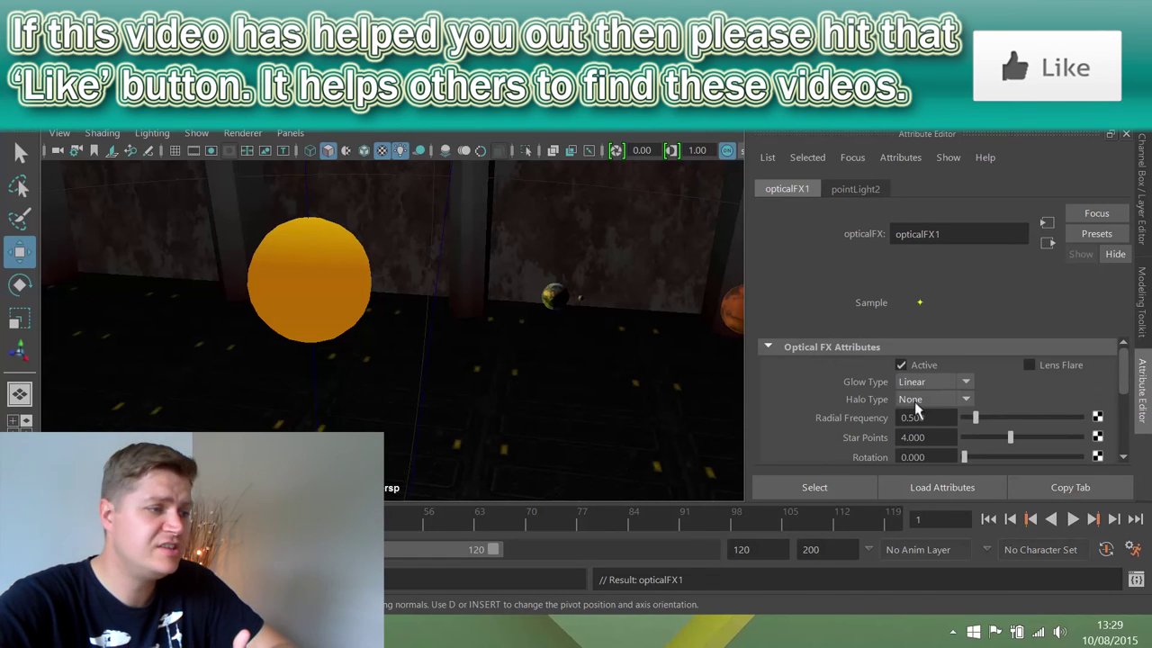
# - Enable Lens Flare on the optical effect and set its Glow Type to None
pyautogui.click(1030, 366)
pyautogui.click(927, 382)
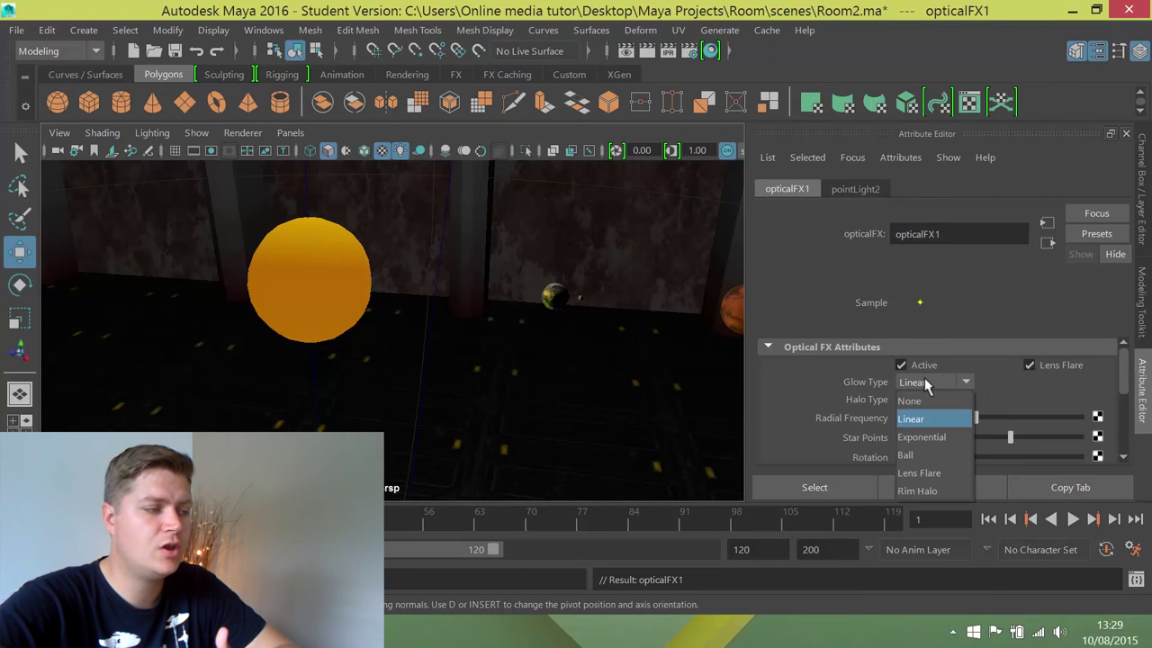
pyautogui.click(924, 399)
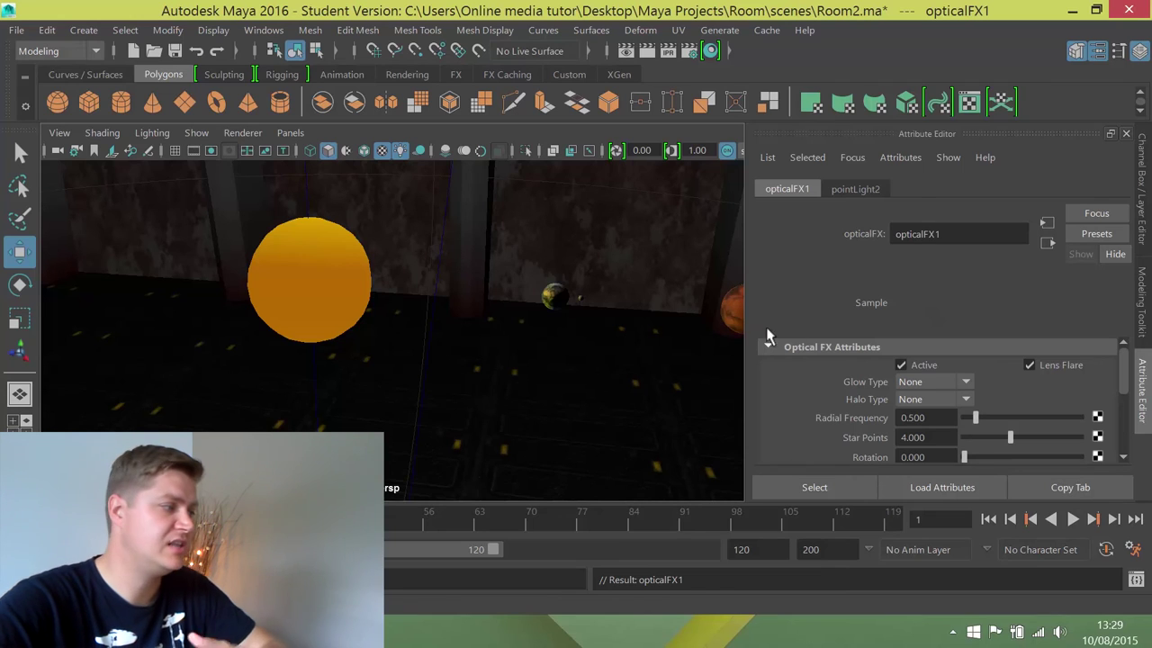
# - Render the current frame with the sun and nearby planets in view
pyautogui.keyDown('alt'); pyautogui.moveTo(500, 311); pyautogui.dragTo(478, 324); pyautogui.keyUp('alt')
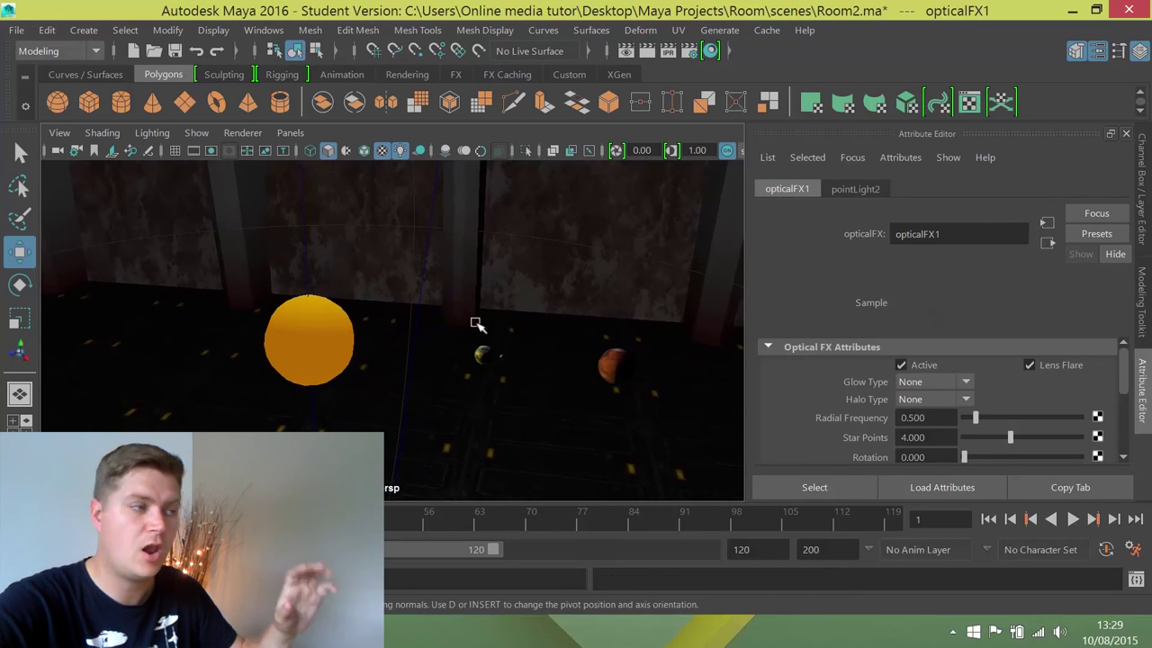
pyautogui.click(646, 51)
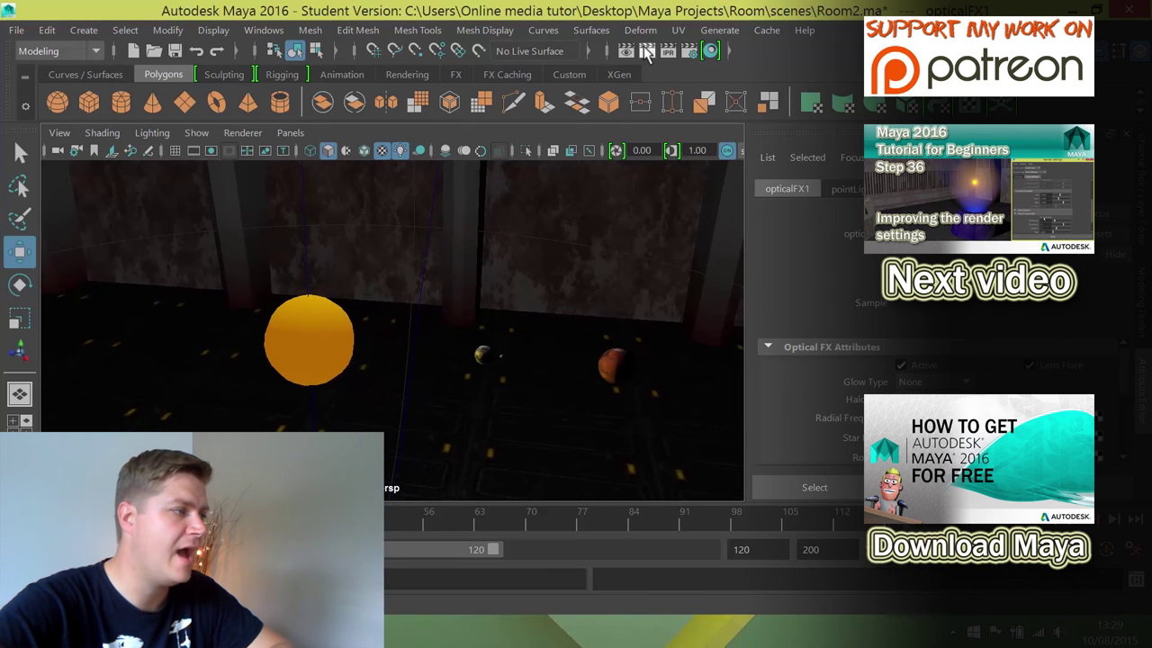